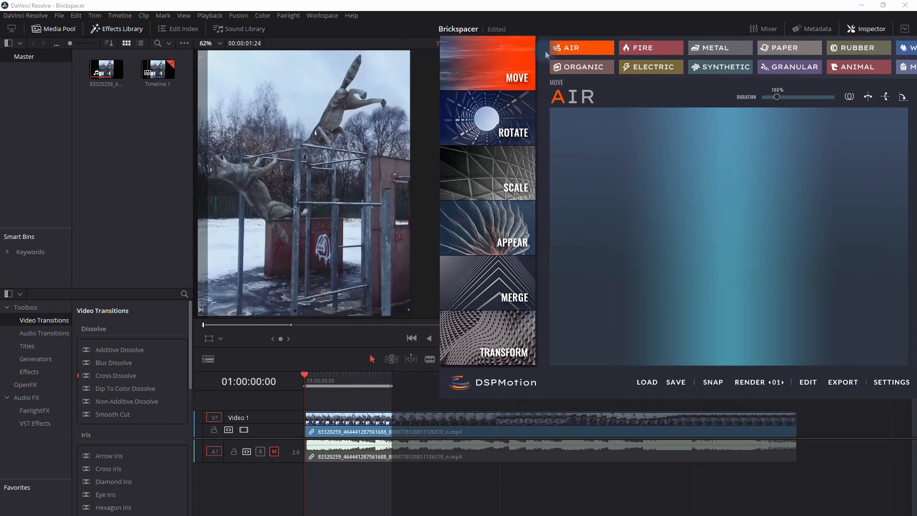
- Play the video clip and perform a looping Move Air gesture in DSP Motion along with it
{"action": "key", "text": "space"}
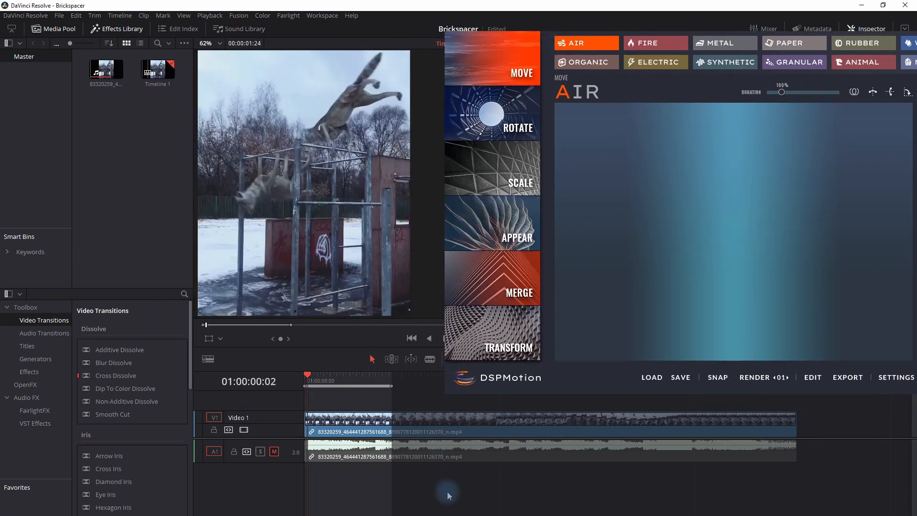
{"action": "mouse_move", "coordinate": [666, 166]}
{"action": "left_mouse_down"}
{"action": "mouse_move", "coordinate": [799, 214]}
{"action": "mouse_move", "coordinate": [634, 250]}
{"action": "mouse_move", "coordinate": [840, 235]}
{"action": "mouse_move", "coordinate": [715, 194]}
{"action": "mouse_move", "coordinate": [825, 182]}
{"action": "left_mouse_up"}
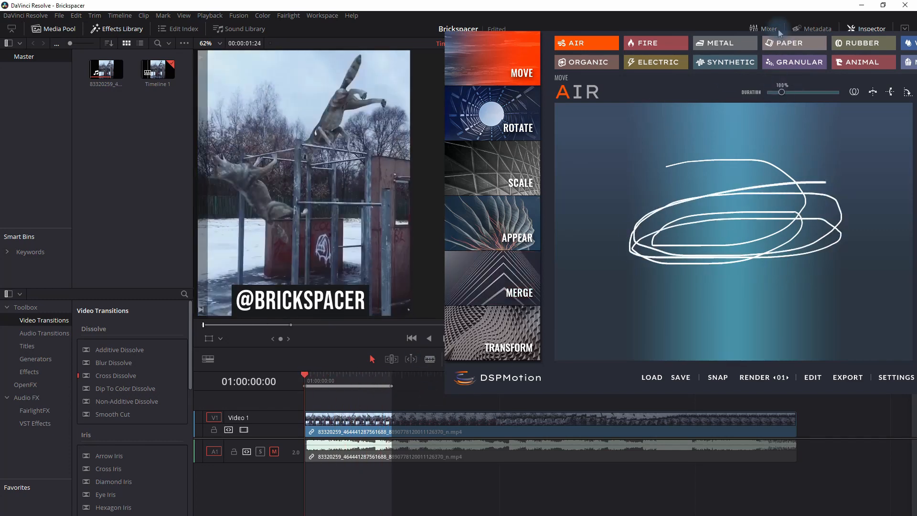
- Render the Move Air gesture as a sound file and open the resulting Move_Air.wav
{"action": "left_click_drag", "start_coordinate": [506, 277], "coordinate": [176, 279]}
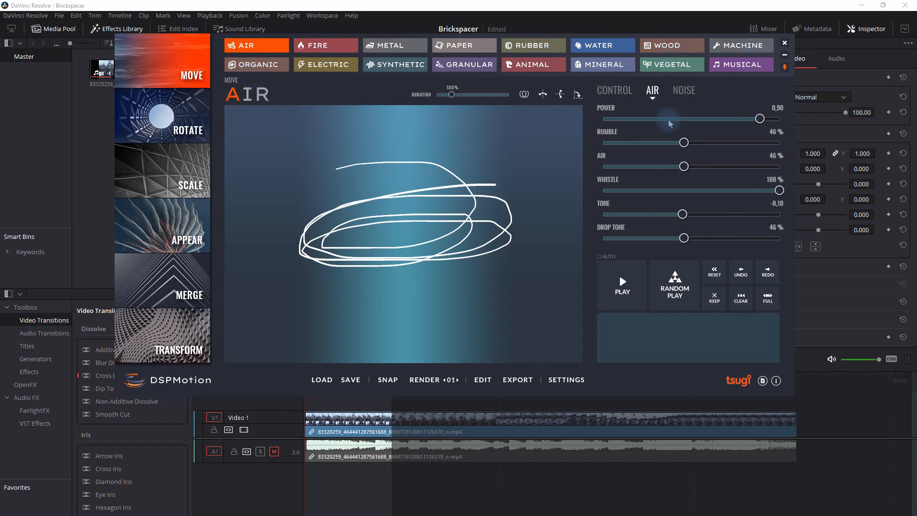
{"action": "left_click", "coordinate": [423, 380]}
{"action": "left_click", "coordinate": [487, 303]}
{"action": "left_click", "coordinate": [784, 43]}
{"action": "double_click", "coordinate": [260, 132]}
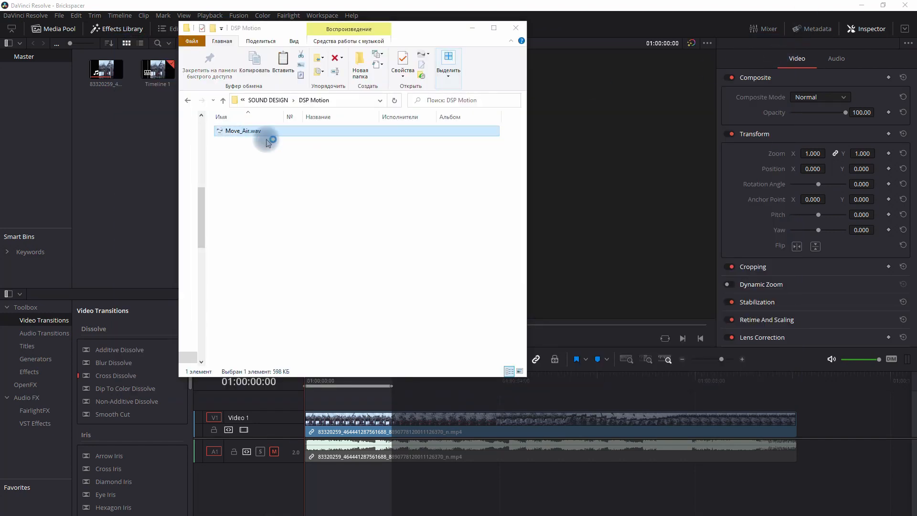
{"action": "left_click", "coordinate": [595, 303]}
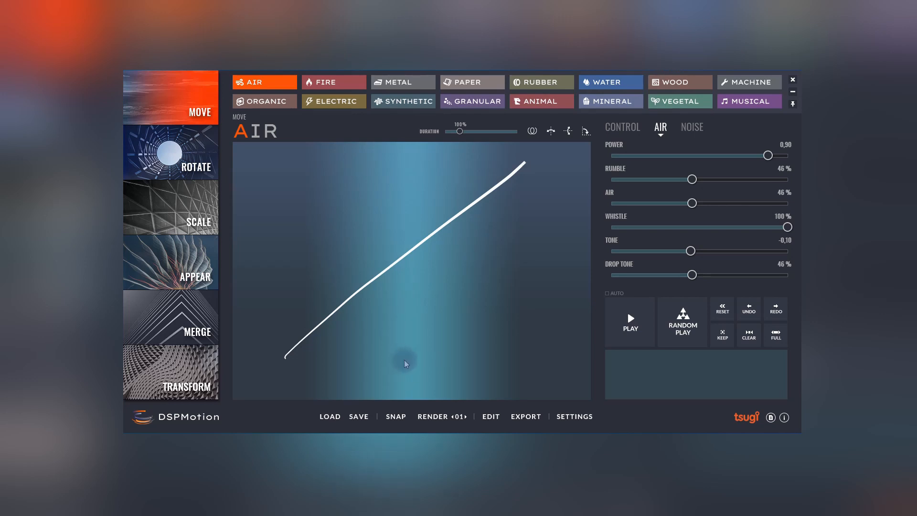
- Audition the Move Air sound with a series of horizontal, diagonal and short vertical strokes across the gesture pad
{"action": "mouse_move", "coordinate": [286, 277]}
{"action": "left_mouse_down"}
{"action": "mouse_move", "coordinate": [563, 277]}
{"action": "mouse_move", "coordinate": [509, 259]}
{"action": "left_mouse_up"}
{"action": "mouse_move", "coordinate": [428, 259]}
{"action": "left_mouse_down"}
{"action": "mouse_move", "coordinate": [301, 258]}
{"action": "mouse_move", "coordinate": [287, 237]}
{"action": "mouse_move", "coordinate": [511, 230]}
{"action": "left_mouse_up"}
{"action": "left_click_drag", "start_coordinate": [549, 260], "coordinate": [227, 293]}
{"action": "left_click_drag", "start_coordinate": [261, 319], "coordinate": [514, 321]}
{"action": "left_click", "coordinate": [347, 239]}
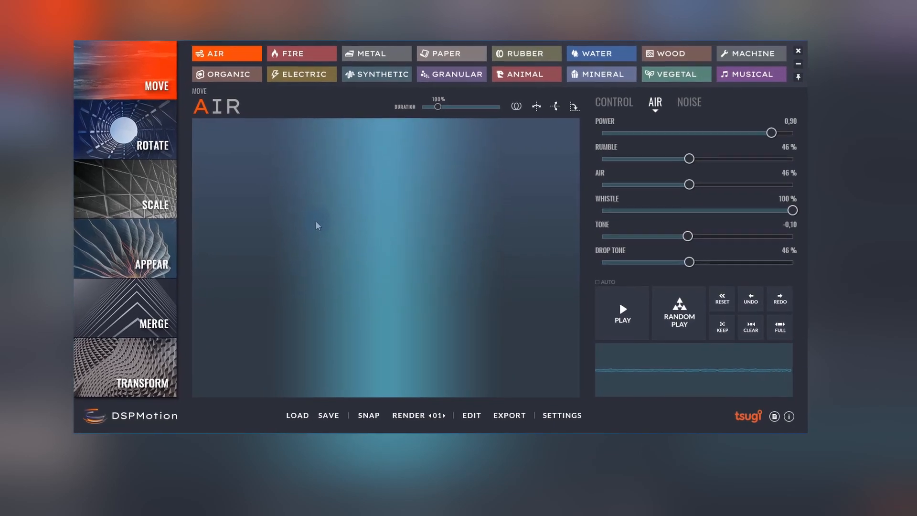
{"action": "left_click_drag", "start_coordinate": [317, 222], "coordinate": [360, 222]}
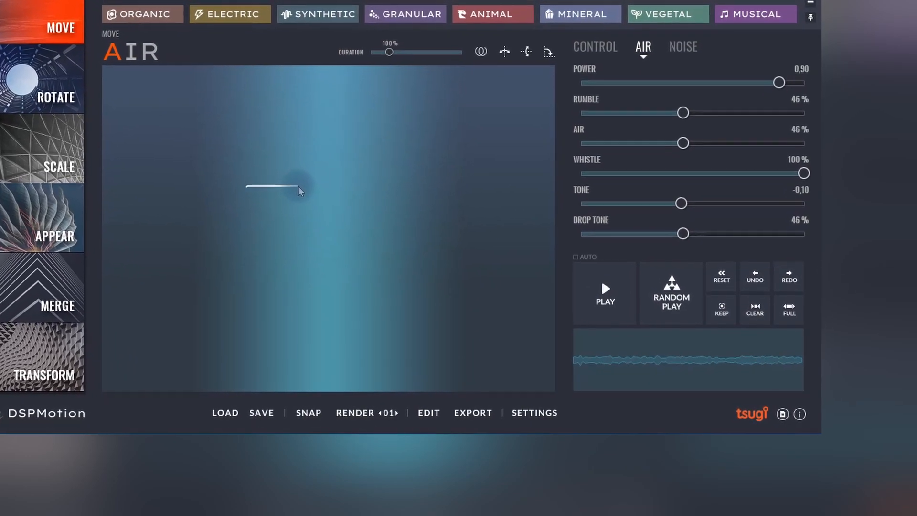
{"action": "left_click_drag", "start_coordinate": [299, 191], "coordinate": [333, 187]}
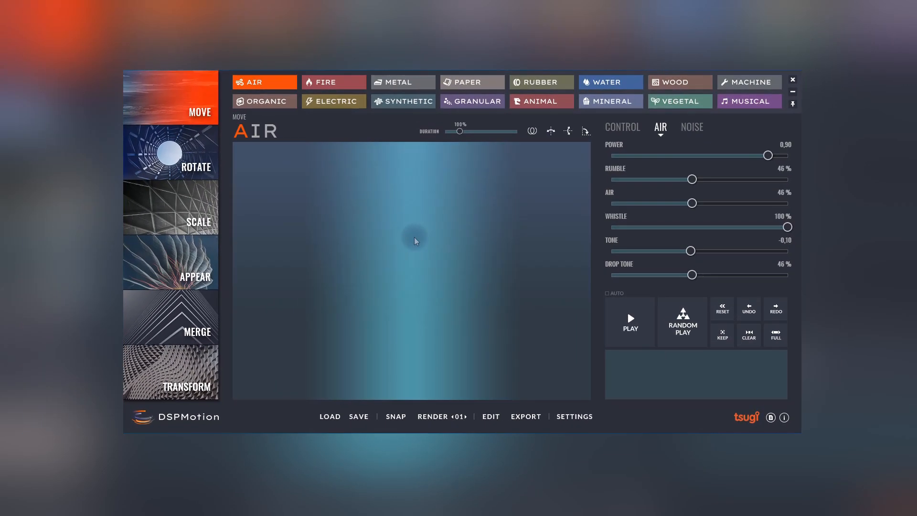
{"action": "left_click_drag", "start_coordinate": [404, 374], "coordinate": [402, 338]}
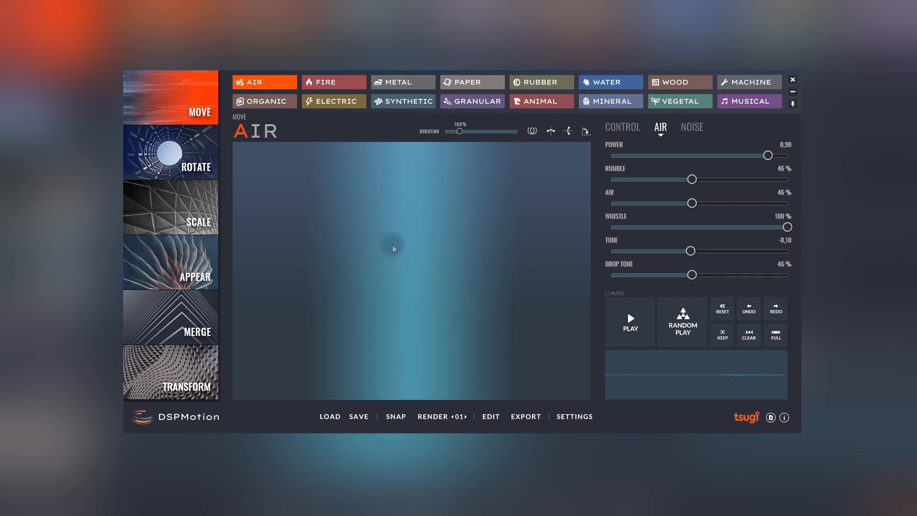
{"action": "mouse_move", "coordinate": [269, 313]}
{"action": "left_mouse_down"}
{"action": "mouse_move", "coordinate": [405, 260]}
{"action": "mouse_move", "coordinate": [526, 272]}
{"action": "mouse_move", "coordinate": [374, 236]}
{"action": "mouse_move", "coordinate": [302, 282]}
{"action": "mouse_move", "coordinate": [549, 214]}
{"action": "left_mouse_up"}
- Audition Rotate Air with a spiral gesture and Scale Air with a long upward stroke
{"action": "left_click", "coordinate": [202, 165]}
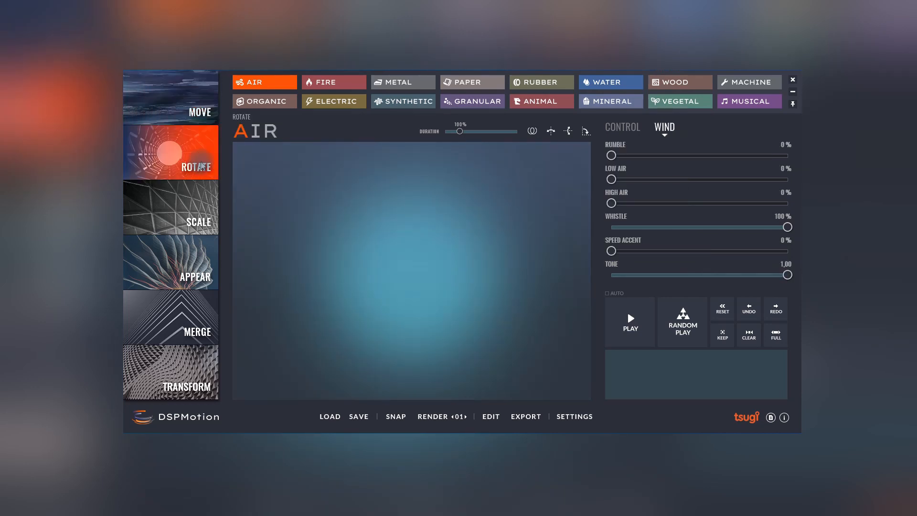
{"action": "left_click_drag", "start_coordinate": [350, 222], "coordinate": [477, 223]}
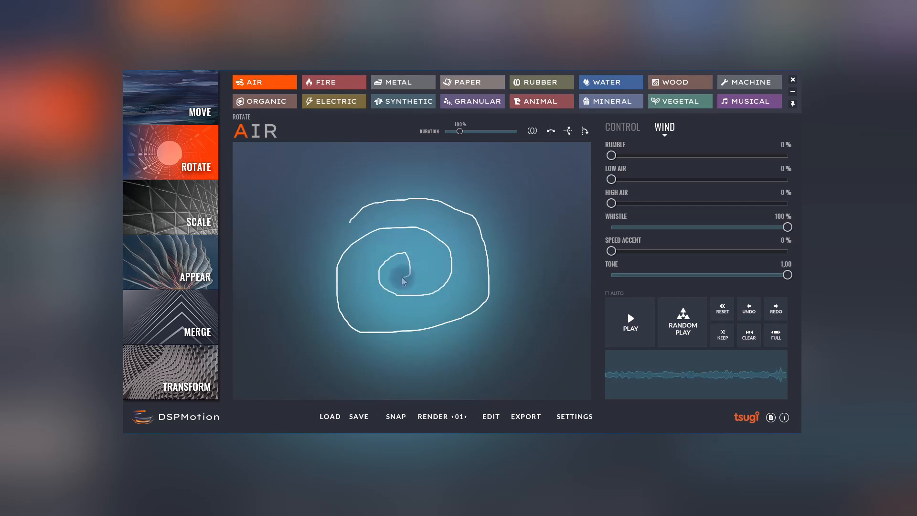
{"action": "left_click", "coordinate": [208, 219]}
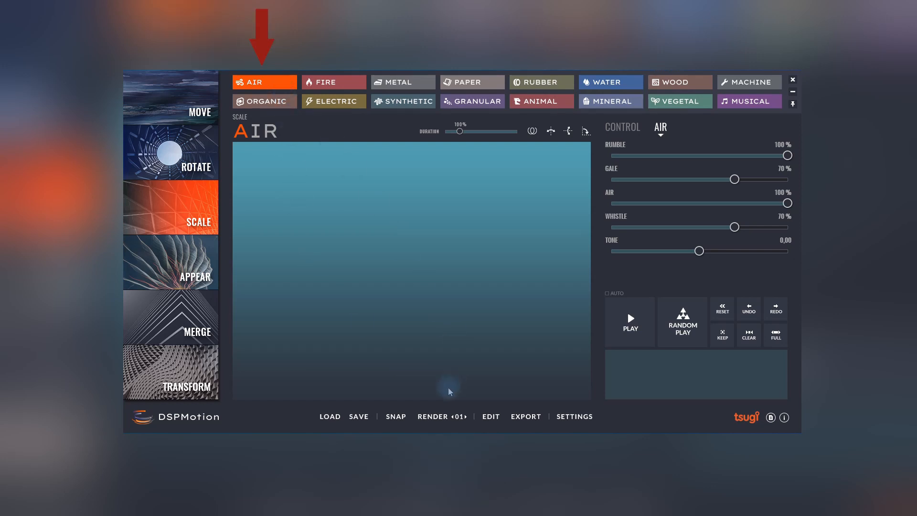
{"action": "left_click_drag", "start_coordinate": [436, 389], "coordinate": [438, 374]}
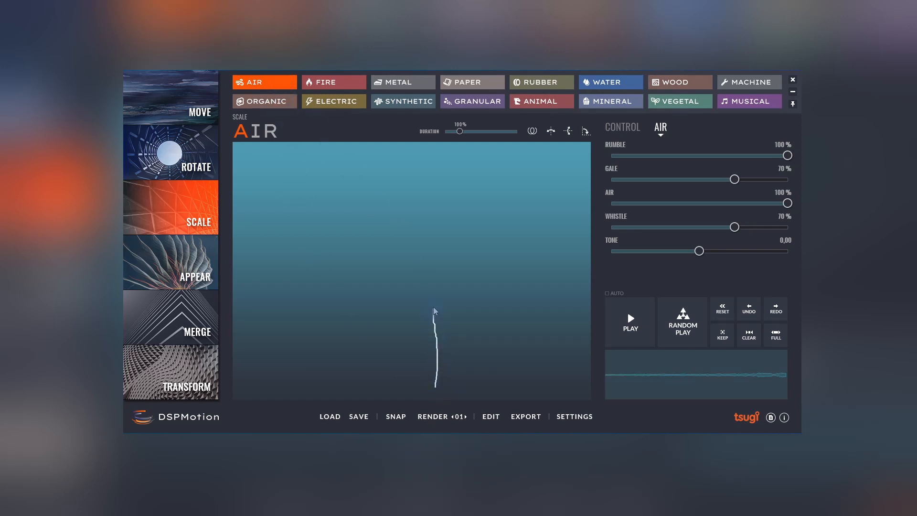
{"action": "left_click_drag", "start_coordinate": [439, 159], "coordinate": [440, 147]}
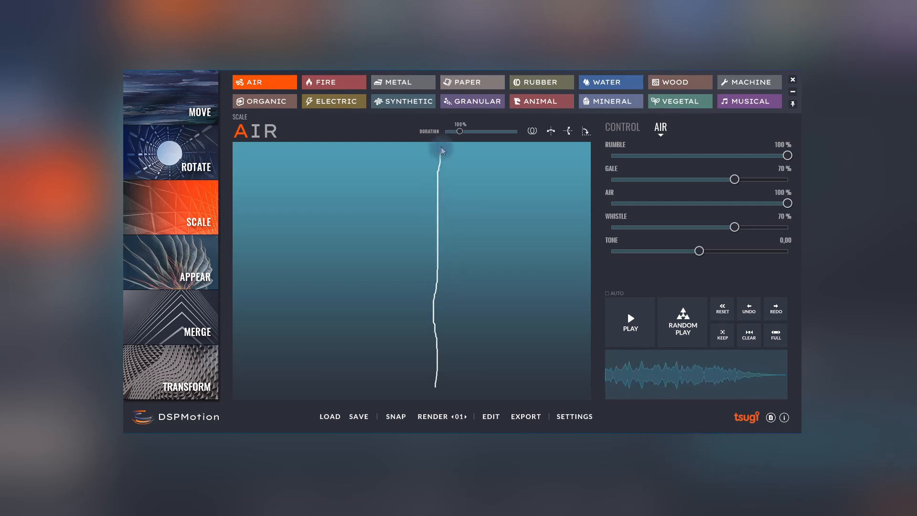
- Audition the Scale motion with the Fire and Water materials using vertical strokes
{"action": "left_click", "coordinate": [334, 84]}
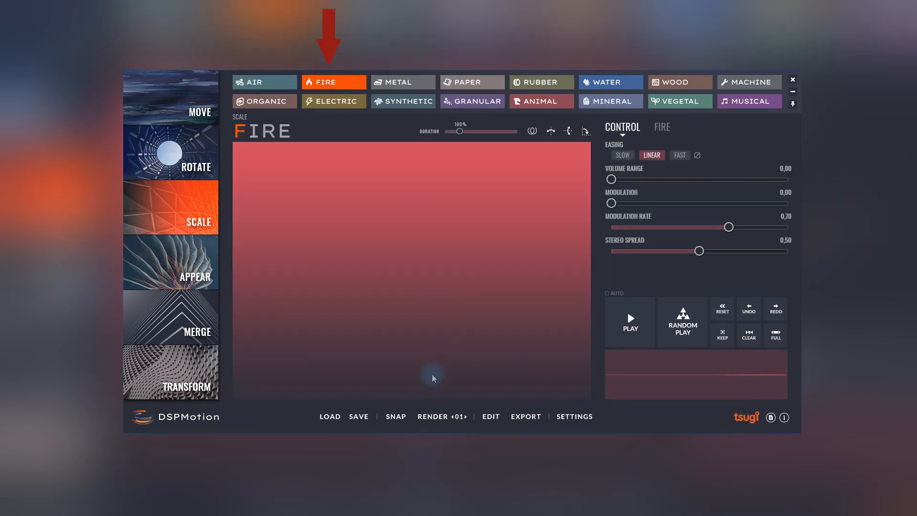
{"action": "left_click_drag", "start_coordinate": [430, 298], "coordinate": [427, 271]}
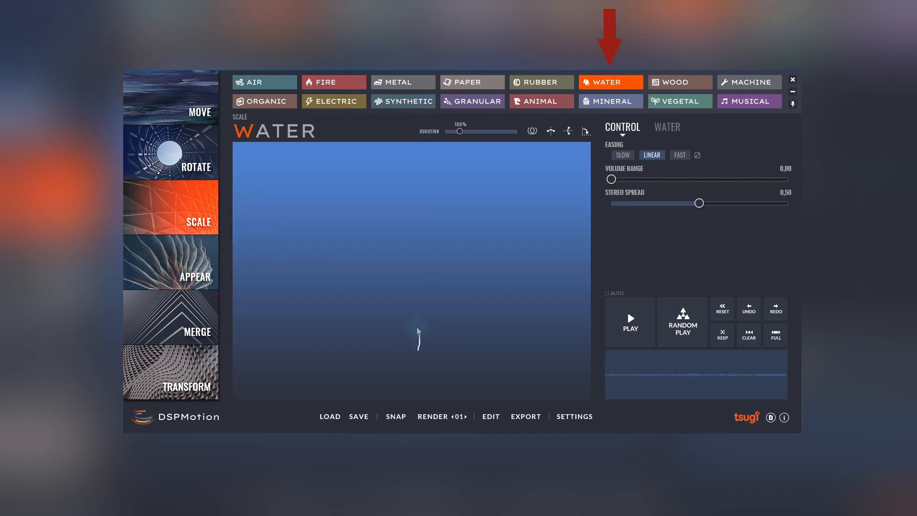
{"action": "mouse_move", "coordinate": [410, 227]}
{"action": "left_mouse_down"}
{"action": "mouse_move", "coordinate": [416, 174]}
{"action": "mouse_move", "coordinate": [420, 322]}
{"action": "left_mouse_up"}
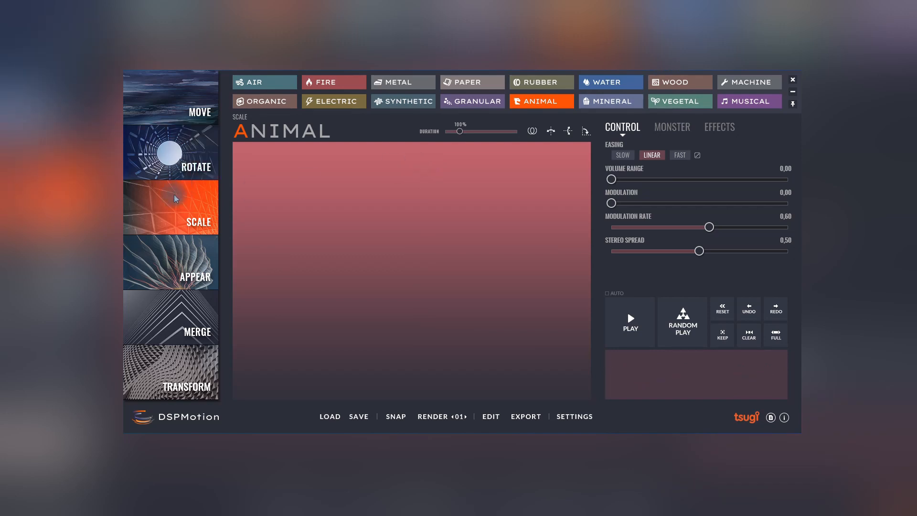
- Switch to the Appear motion with the Water material and trigger a sound on the gesture pad
{"action": "left_click", "coordinate": [194, 255]}
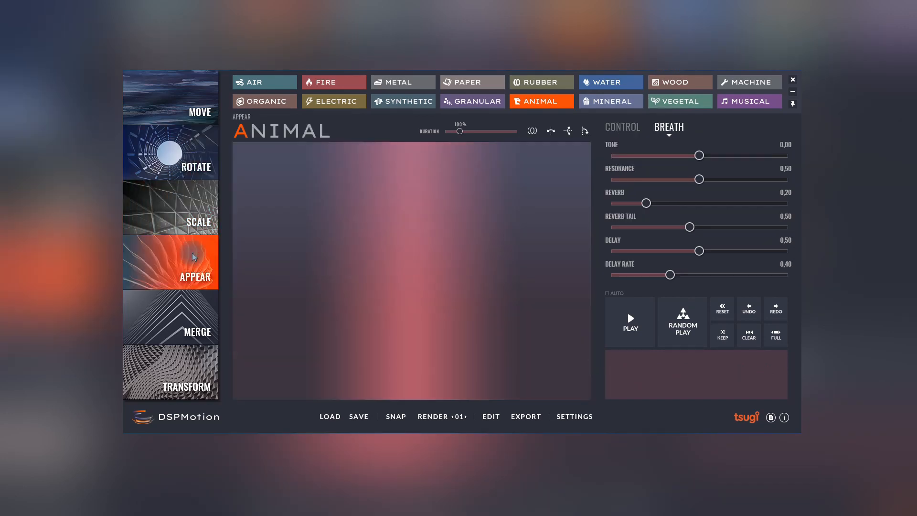
{"action": "left_click", "coordinate": [592, 83]}
{"action": "left_click", "coordinate": [456, 263]}
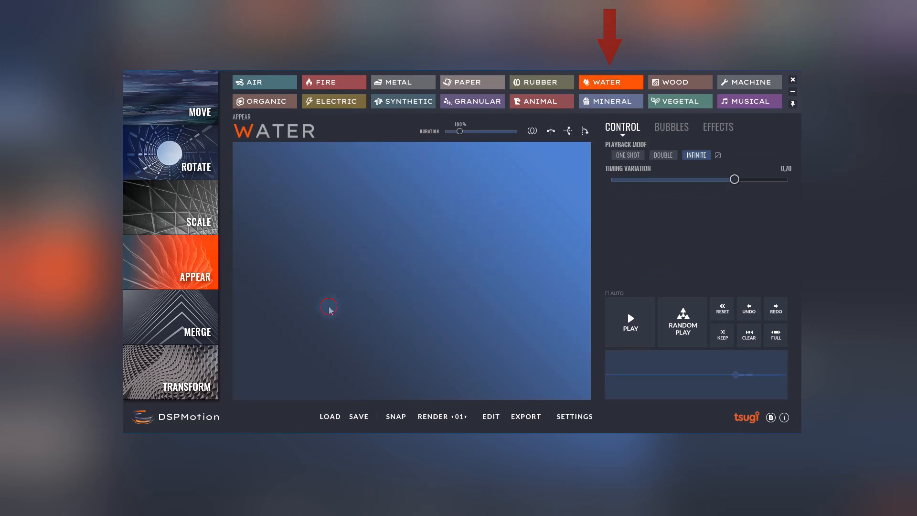
- Choose the Paper material for Appear and perform writing gestures with the Pencil type and the Pen type
{"action": "left_click", "coordinate": [449, 84]}
{"action": "left_click_drag", "start_coordinate": [403, 297], "coordinate": [442, 259]}
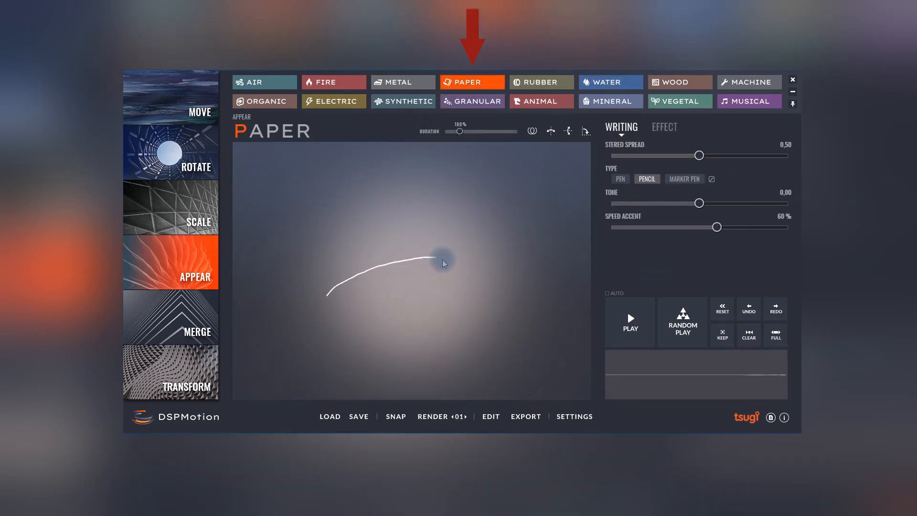
{"action": "mouse_move", "coordinate": [417, 216]}
{"action": "left_mouse_down"}
{"action": "mouse_move", "coordinate": [420, 322]}
{"action": "mouse_move", "coordinate": [471, 221]}
{"action": "mouse_move", "coordinate": [457, 269]}
{"action": "mouse_move", "coordinate": [476, 268]}
{"action": "left_mouse_up"}
{"action": "left_click", "coordinate": [626, 180]}
{"action": "mouse_move", "coordinate": [450, 222]}
{"action": "left_mouse_down"}
{"action": "mouse_move", "coordinate": [409, 258]}
{"action": "mouse_move", "coordinate": [479, 274]}
{"action": "mouse_move", "coordinate": [437, 242]}
{"action": "left_mouse_up"}
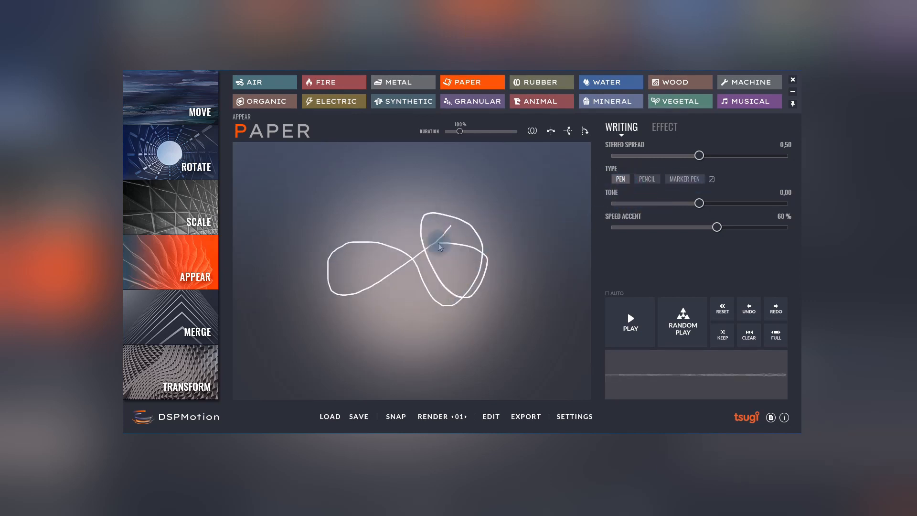
- Perform further Paper writing gestures with the Pencil type and the Marker Pen type
{"action": "left_click", "coordinate": [655, 182]}
{"action": "left_click_drag", "start_coordinate": [318, 294], "coordinate": [400, 247]}
{"action": "left_click_drag", "start_coordinate": [447, 262], "coordinate": [472, 262]}
{"action": "left_click", "coordinate": [684, 183]}
{"action": "left_click_drag", "start_coordinate": [380, 232], "coordinate": [422, 239]}
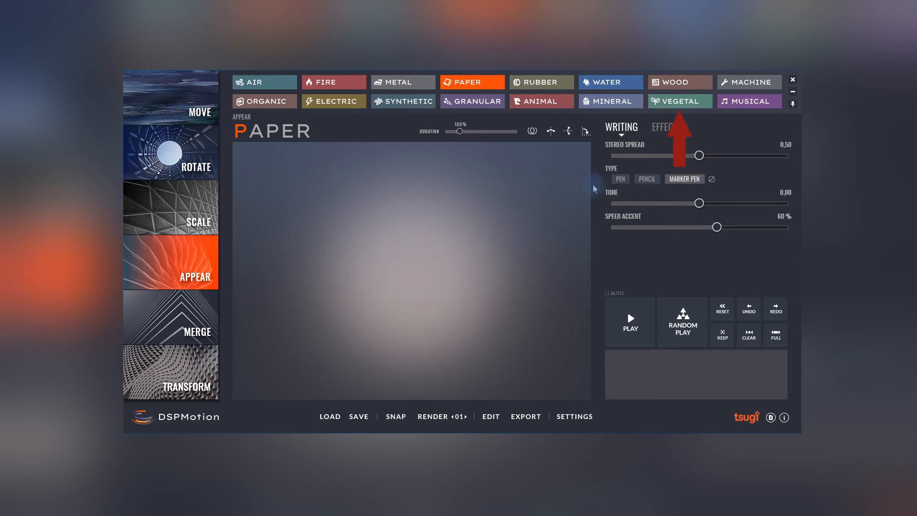
- Choose the Vegetal material for Appear and perform strokes across the gesture pad
{"action": "left_click", "coordinate": [680, 101]}
{"action": "mouse_move", "coordinate": [350, 290]}
{"action": "left_mouse_down"}
{"action": "mouse_move", "coordinate": [435, 261]}
{"action": "mouse_move", "coordinate": [390, 335]}
{"action": "left_mouse_up"}
{"action": "left_click_drag", "start_coordinate": [466, 222], "coordinate": [534, 174]}
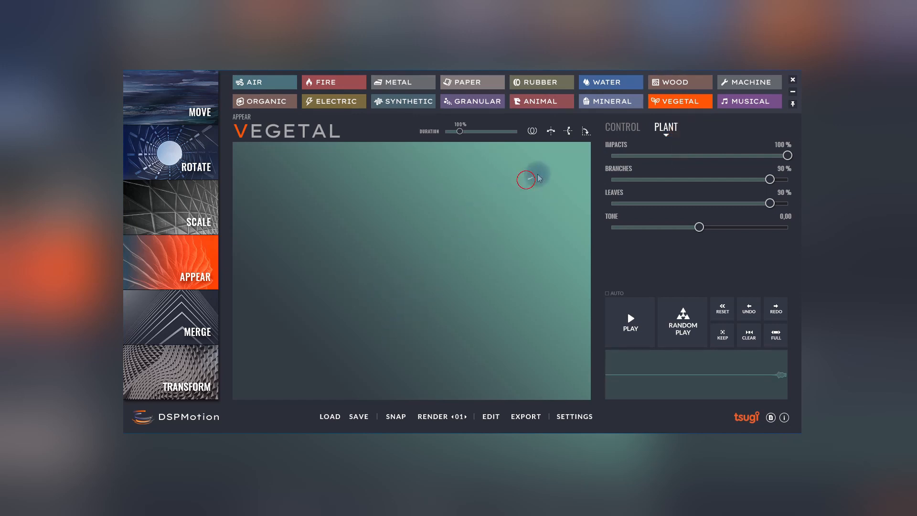
- Audition the Appear motion with the Fire and Mineral materials using curved gestures
{"action": "left_click", "coordinate": [319, 84]}
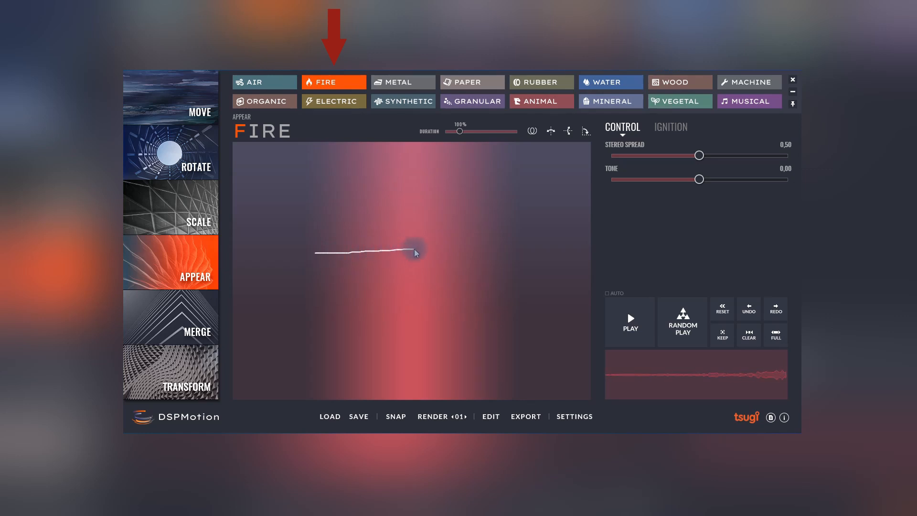
{"action": "left_click_drag", "start_coordinate": [286, 350], "coordinate": [333, 314]}
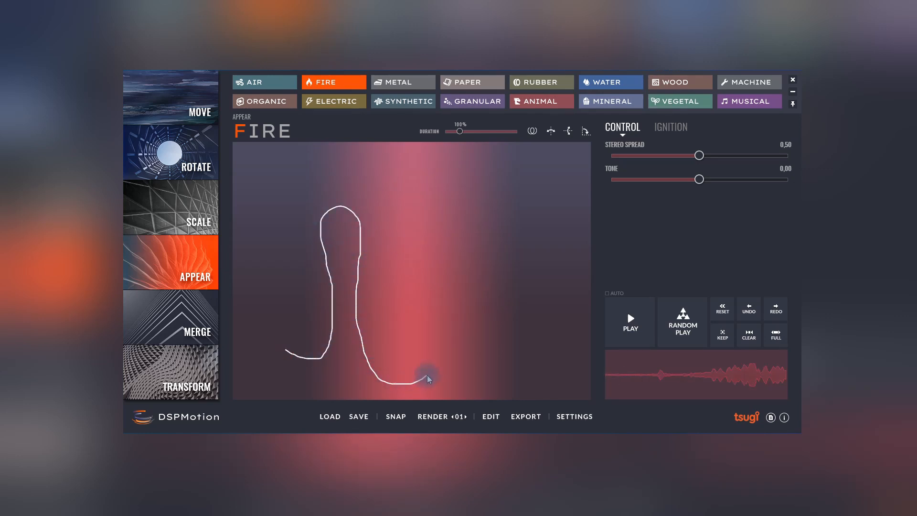
{"action": "left_click", "coordinate": [610, 110]}
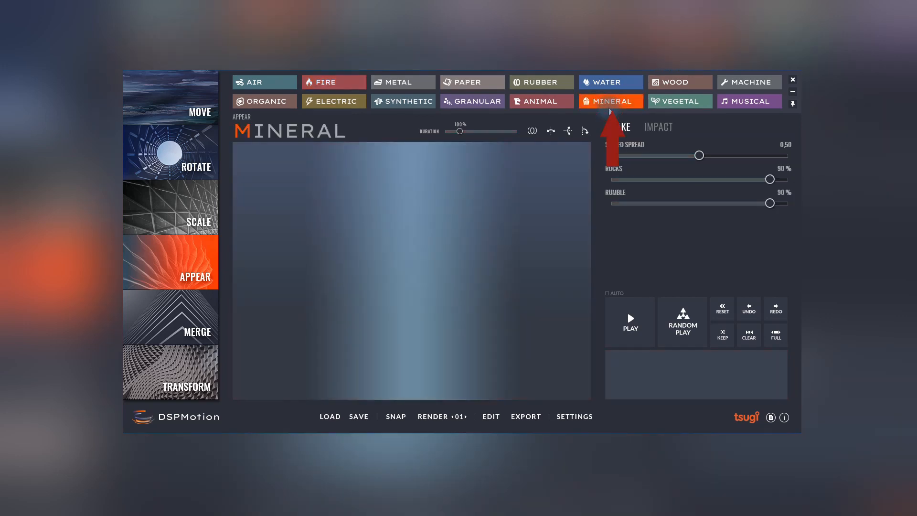
{"action": "mouse_move", "coordinate": [470, 366]}
{"action": "left_mouse_down"}
{"action": "mouse_move", "coordinate": [482, 307]}
{"action": "mouse_move", "coordinate": [473, 171]}
{"action": "mouse_move", "coordinate": [406, 165]}
{"action": "left_mouse_up"}
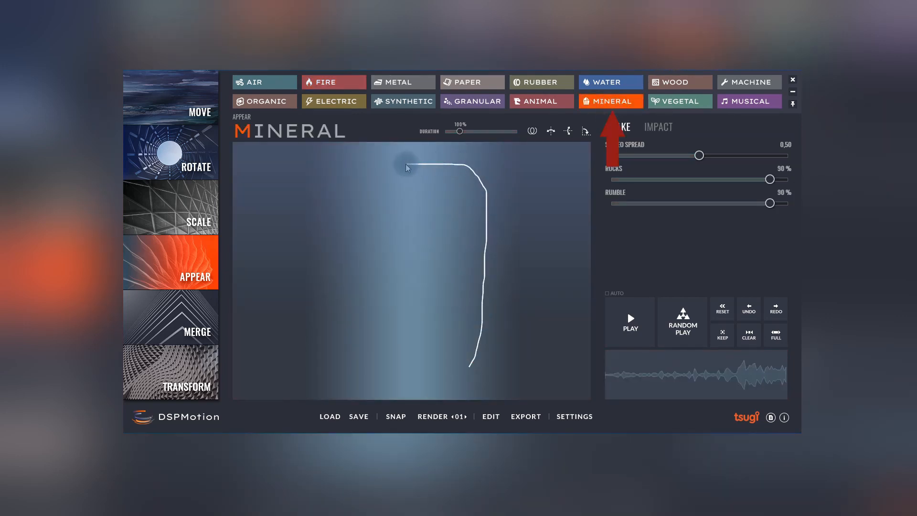
- Switch to the Merge motion and audition the Mineral and Fire materials with horizontal strokes toward the pad's center
{"action": "left_click", "coordinate": [213, 321]}
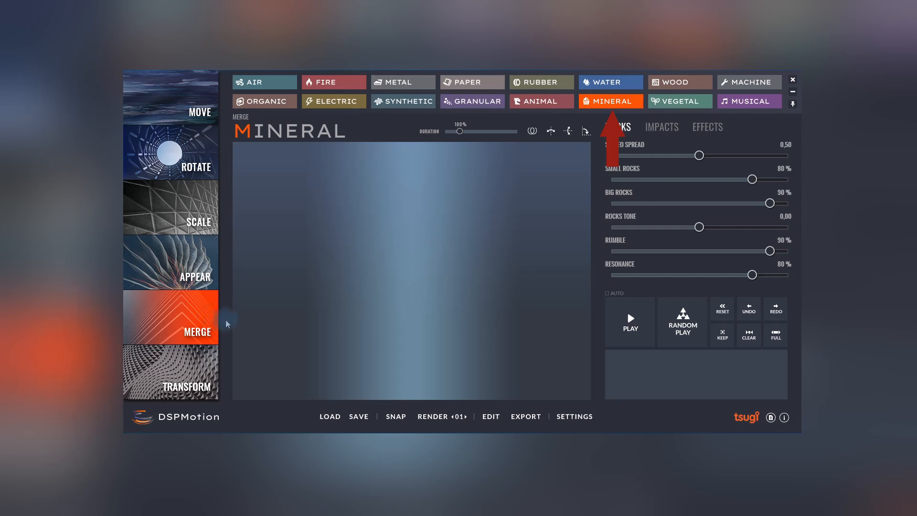
{"action": "left_click_drag", "start_coordinate": [261, 326], "coordinate": [418, 328]}
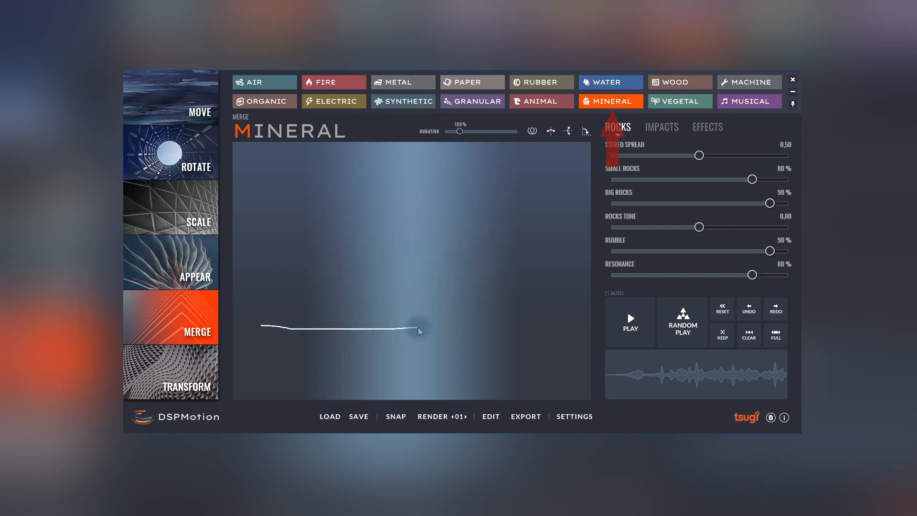
{"action": "left_click", "coordinate": [339, 86]}
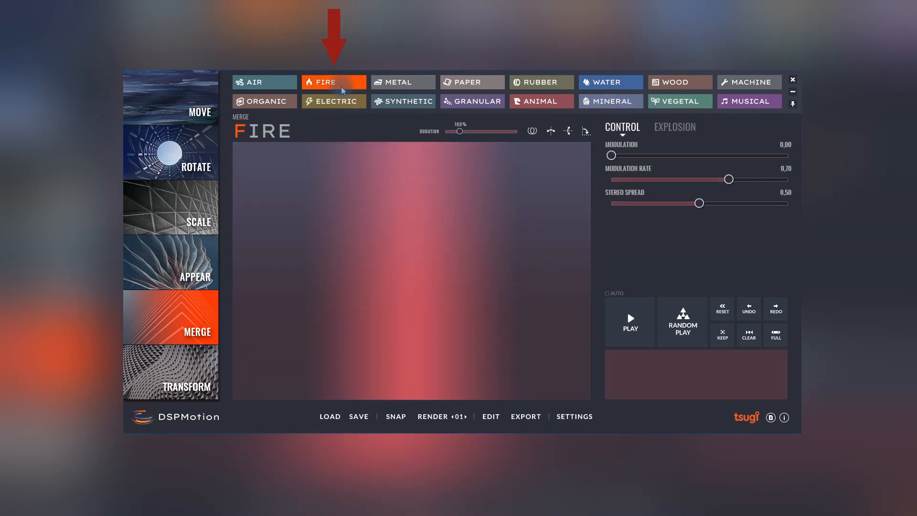
{"action": "left_click_drag", "start_coordinate": [324, 267], "coordinate": [437, 266]}
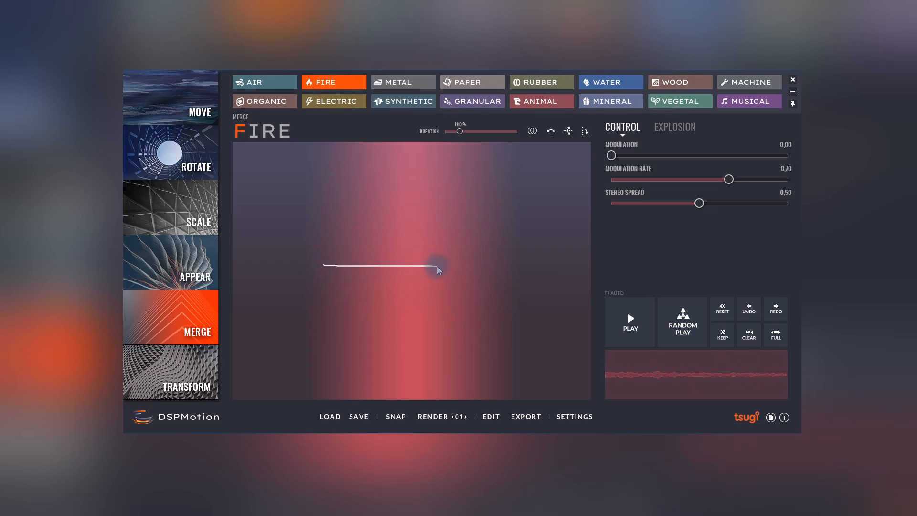
- Choose the Electric material for Merge and perform freehand gestures on the pad
{"action": "left_click", "coordinate": [334, 101]}
{"action": "left_click_drag", "start_coordinate": [317, 209], "coordinate": [335, 260]}
{"action": "left_click_drag", "start_coordinate": [417, 350], "coordinate": [417, 350]}
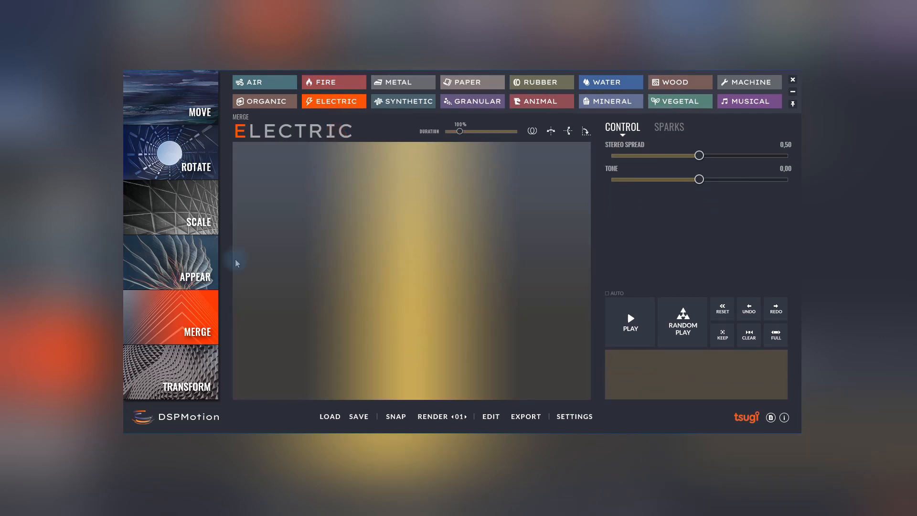
- Switch to the Transform motion with the Air material and perform freehand gestures around the pad's center
{"action": "left_click", "coordinate": [189, 374]}
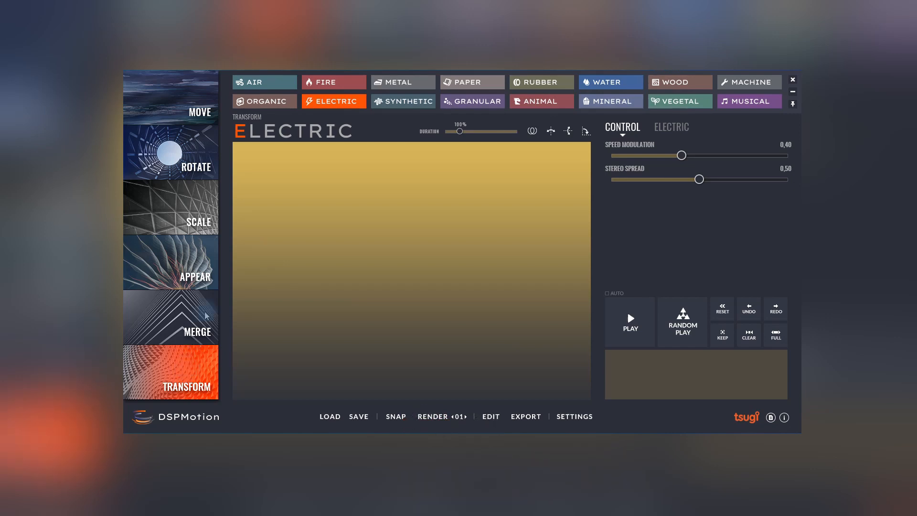
{"action": "left_click", "coordinate": [265, 87]}
{"action": "left_click_drag", "start_coordinate": [439, 285], "coordinate": [438, 285]}
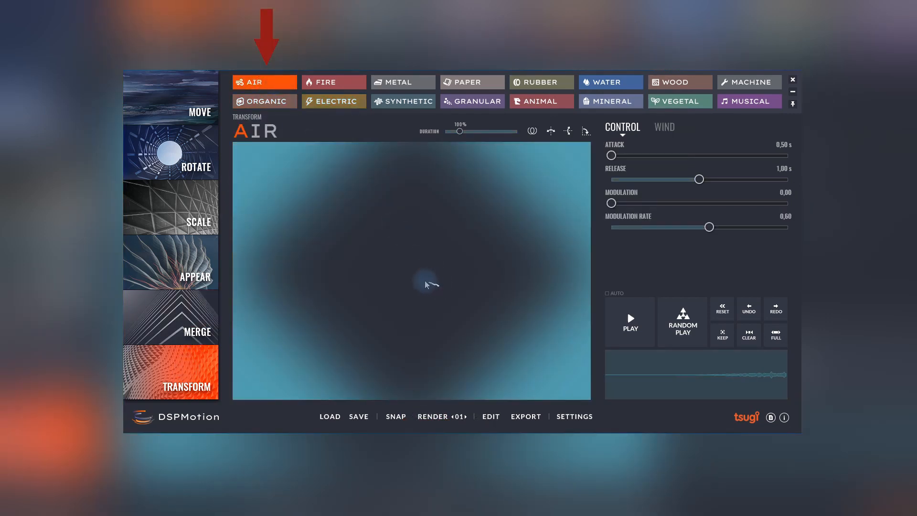
{"action": "left_click_drag", "start_coordinate": [380, 260], "coordinate": [305, 210]}
{"action": "mouse_move", "coordinate": [257, 159]}
{"action": "left_mouse_down"}
{"action": "mouse_move", "coordinate": [248, 150]}
{"action": "mouse_move", "coordinate": [353, 205]}
{"action": "mouse_move", "coordinate": [551, 159]}
{"action": "mouse_move", "coordinate": [481, 224]}
{"action": "mouse_move", "coordinate": [303, 353]}
{"action": "mouse_move", "coordinate": [563, 362]}
{"action": "mouse_move", "coordinate": [452, 271]}
{"action": "left_mouse_up"}
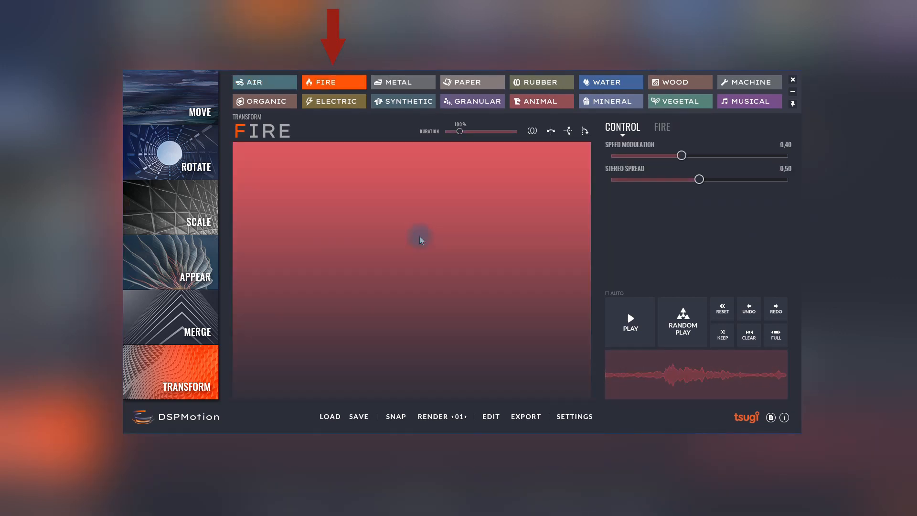
- Audition the Transform motion with the Fire and Electric materials using freehand gestures, setting Speed Modulation to 0,00
{"action": "mouse_move", "coordinate": [419, 237]}
{"action": "left_mouse_down"}
{"action": "mouse_move", "coordinate": [395, 353]}
{"action": "mouse_move", "coordinate": [432, 246]}
{"action": "mouse_move", "coordinate": [425, 151]}
{"action": "left_mouse_up"}
{"action": "left_click_drag", "start_coordinate": [678, 156], "coordinate": [611, 156]}
{"action": "left_click", "coordinate": [510, 254]}
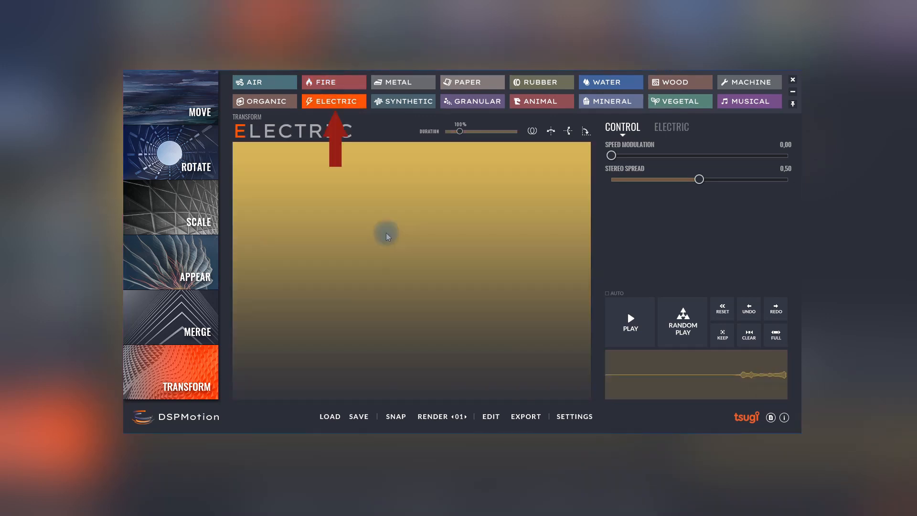
{"action": "mouse_move", "coordinate": [389, 236]}
{"action": "left_mouse_down"}
{"action": "mouse_move", "coordinate": [424, 157]}
{"action": "mouse_move", "coordinate": [428, 329]}
{"action": "left_mouse_up"}
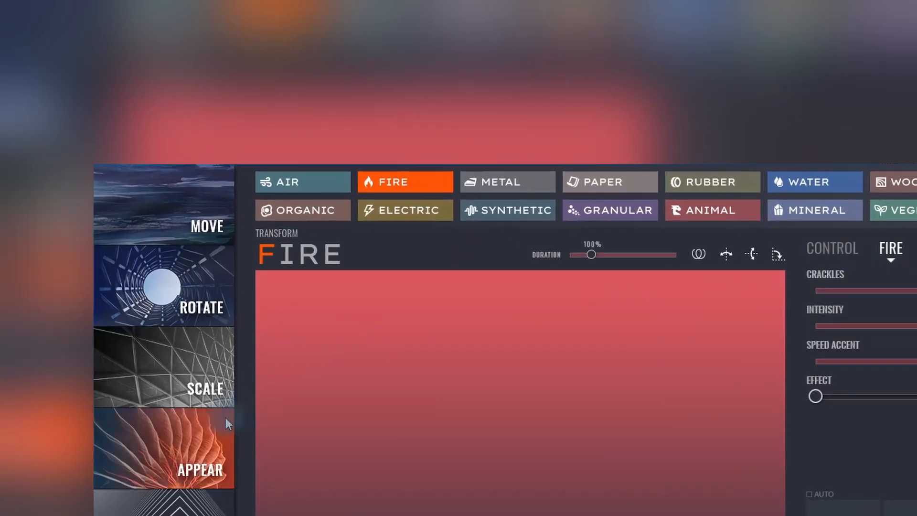
- Switch to the Appear motion and examine the Fire, Animal and Water parameters, including Water's bubble settings
{"action": "left_click", "coordinate": [226, 421]}
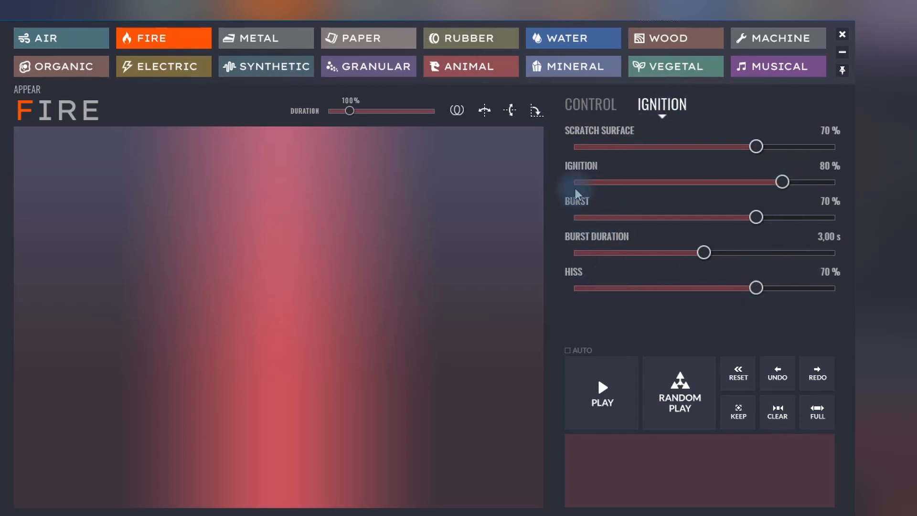
{"action": "left_click", "coordinate": [498, 74]}
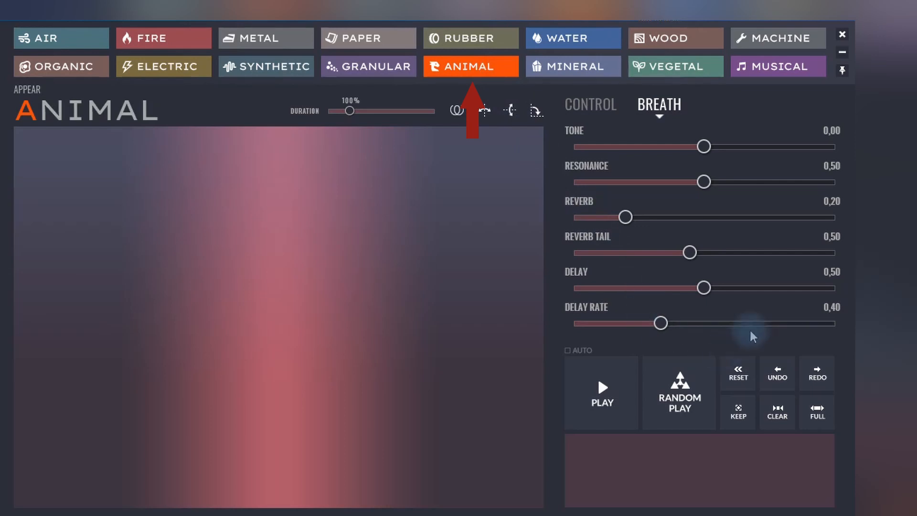
{"action": "left_click", "coordinate": [563, 41]}
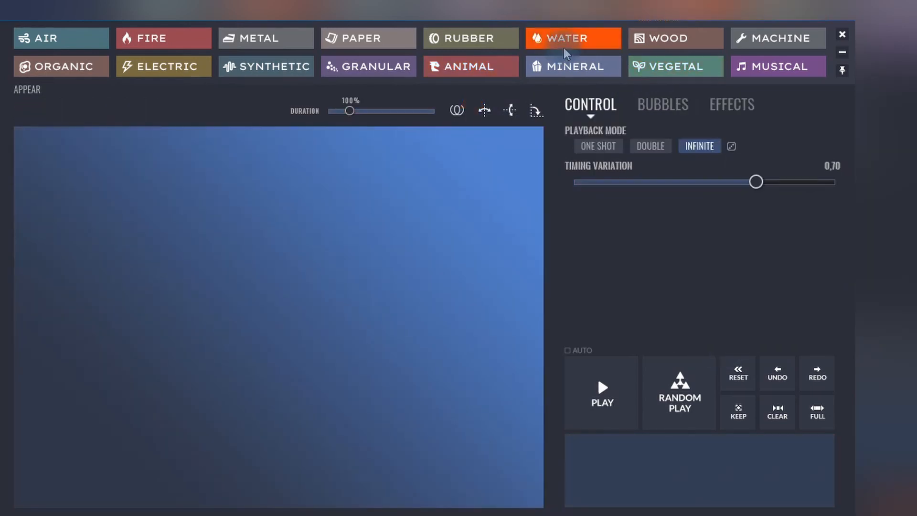
{"action": "left_click", "coordinate": [683, 108]}
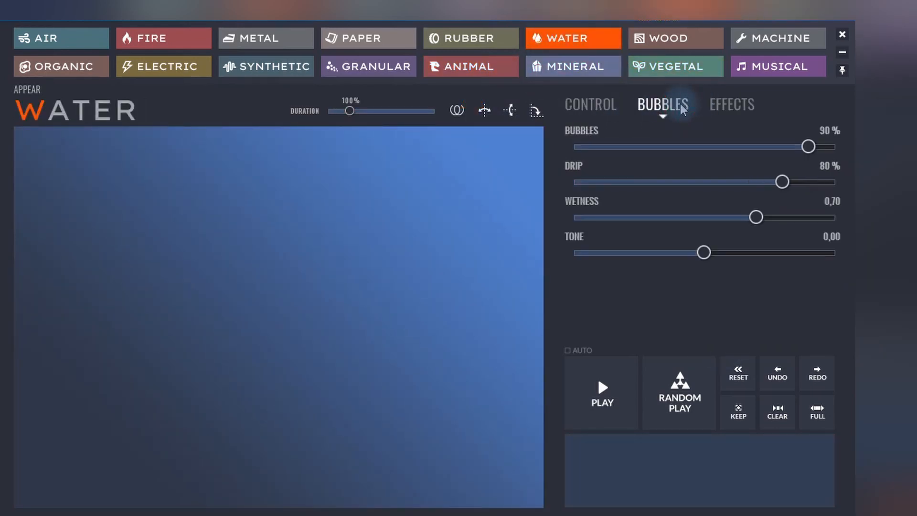
- Raise the first parameter in Water's effects and audition the sound on the pad
{"action": "left_click", "coordinate": [726, 110]}
{"action": "left_click_drag", "start_coordinate": [602, 150], "coordinate": [781, 146]}
{"action": "left_click", "coordinate": [330, 249]}
{"action": "left_click", "coordinate": [186, 306]}
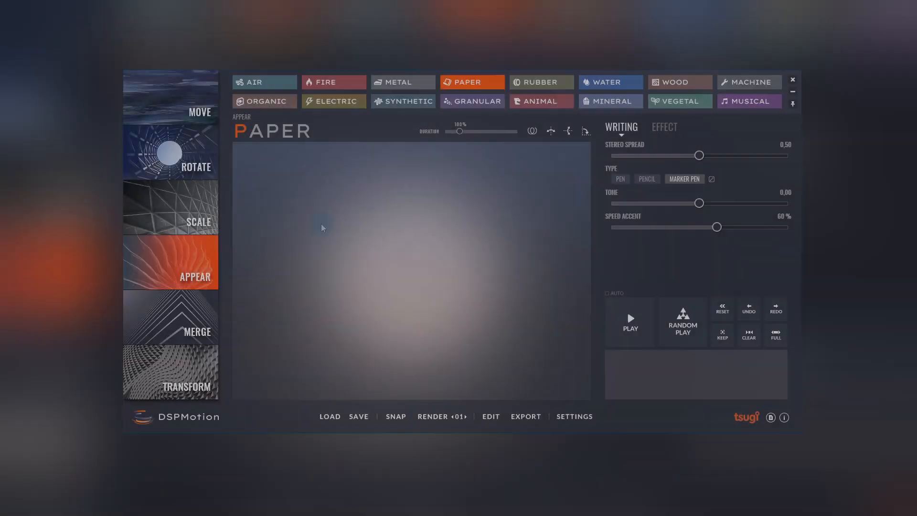
- Write "Hey" on the Appear pad with the Paper material's Marker Pen type and play a random variation
{"action": "mouse_move", "coordinate": [322, 225]}
{"action": "left_mouse_down"}
{"action": "mouse_move", "coordinate": [401, 242]}
{"action": "mouse_move", "coordinate": [491, 331]}
{"action": "left_mouse_up"}
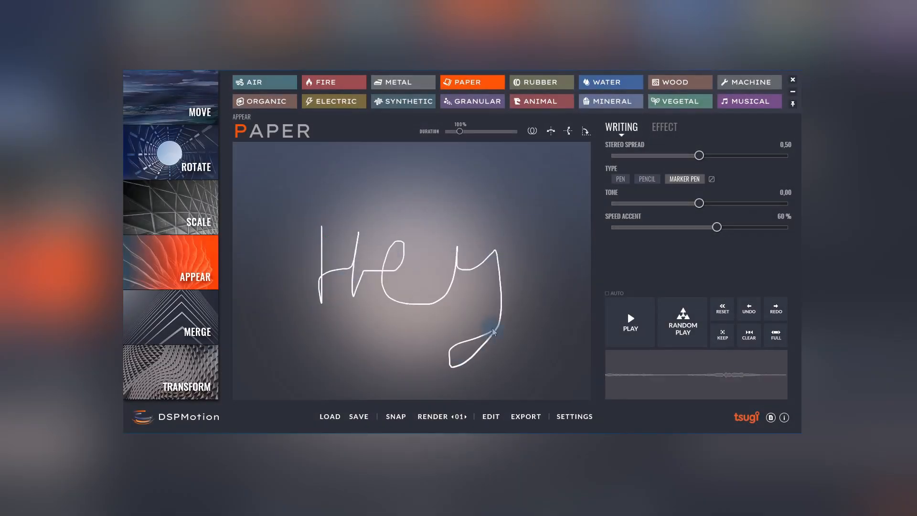
{"action": "left_click", "coordinate": [672, 334]}
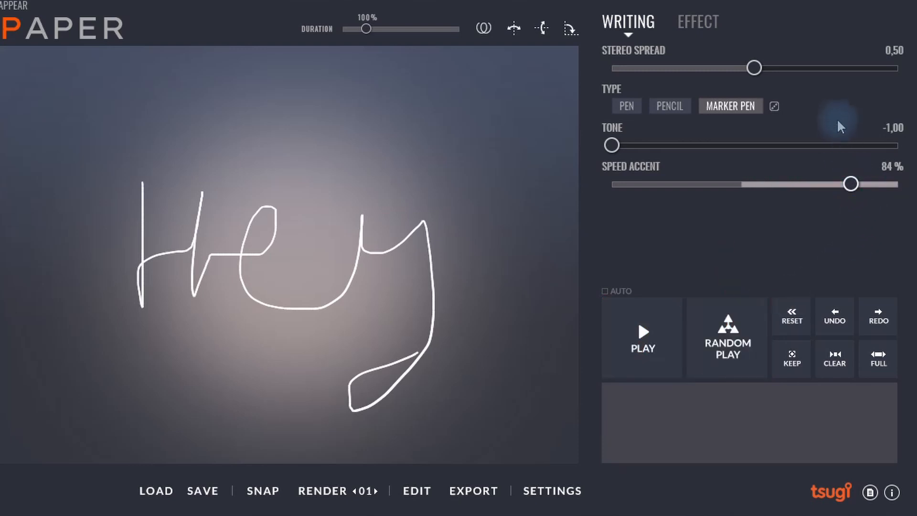
- Define a random range around Stereo Spread and set the gesture Duration to 400%
{"action": "left_click", "coordinate": [754, 66]}
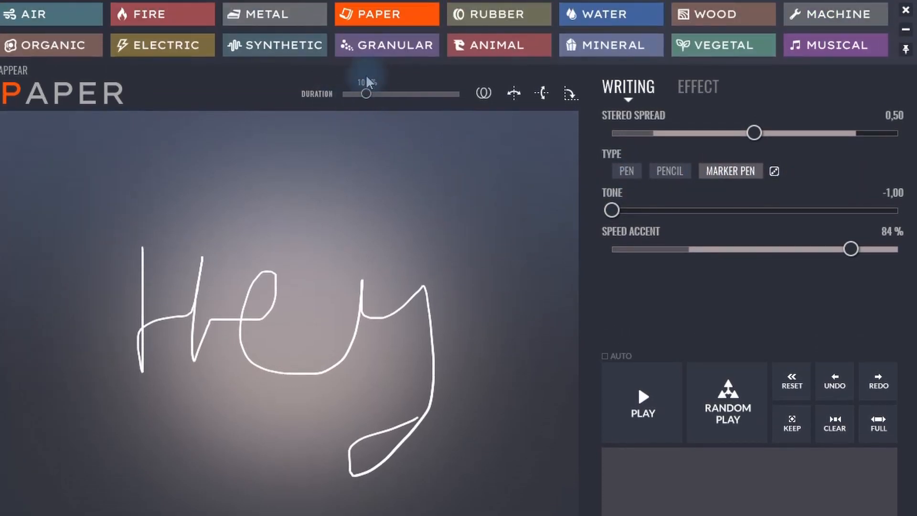
{"action": "mouse_move", "coordinate": [366, 94]}
{"action": "left_mouse_down"}
{"action": "mouse_move", "coordinate": [343, 93]}
{"action": "mouse_move", "coordinate": [458, 94]}
{"action": "left_mouse_up"}
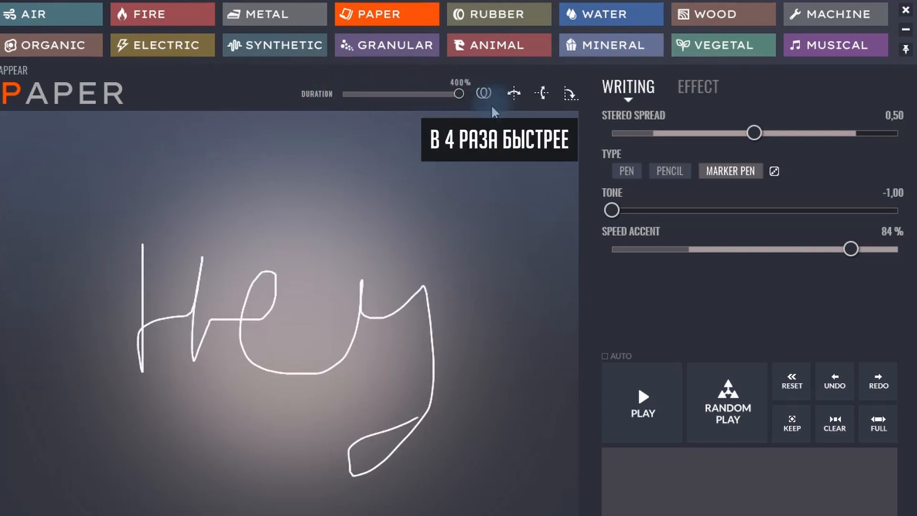
- Load the preset arch curve onto the pad, and replace it with the preset wave of growing amplitude
{"action": "left_click", "coordinate": [483, 94]}
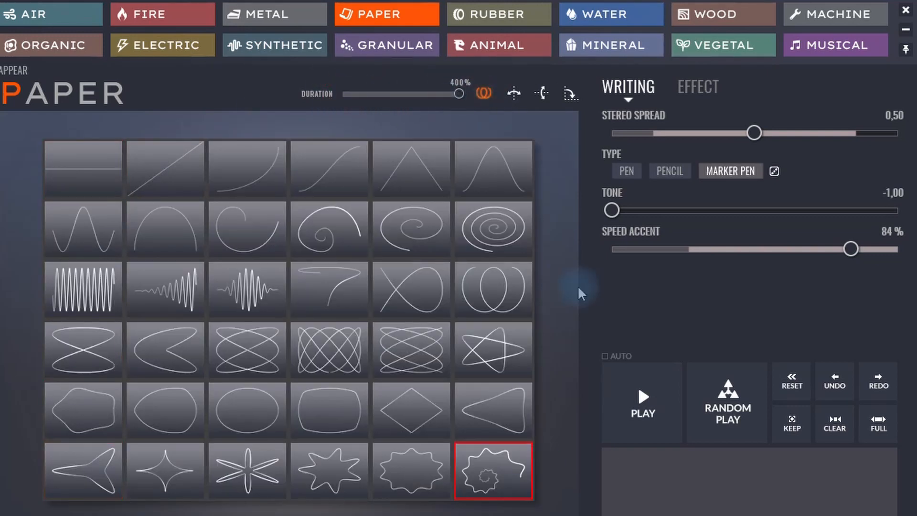
{"action": "left_click", "coordinate": [181, 248]}
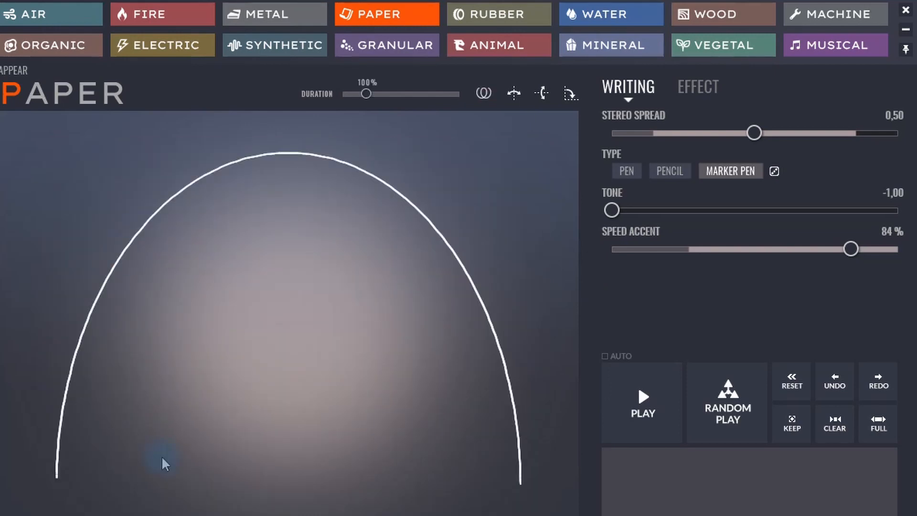
{"action": "left_click", "coordinate": [483, 96]}
{"action": "left_click", "coordinate": [176, 290]}
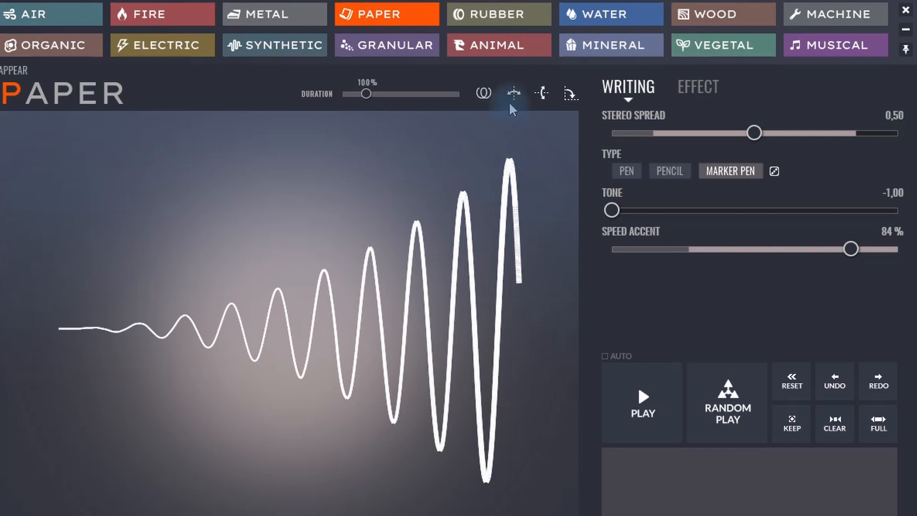
- Mirror the growing wave curve horizontally and vertically, rotate it, and tilt and reshape it directly on the pad
{"action": "left_click", "coordinate": [513, 93]}
{"action": "left_click", "coordinate": [542, 93]}
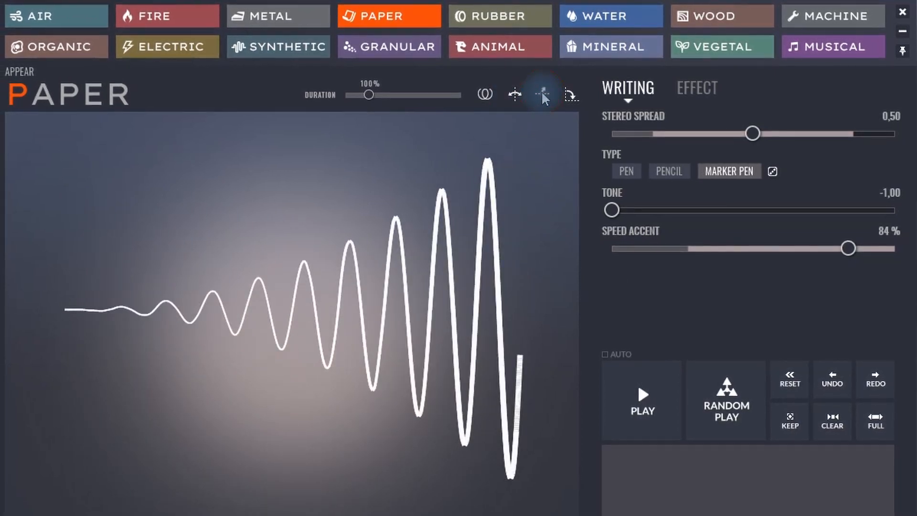
{"action": "left_click", "coordinate": [571, 94]}
{"action": "left_click", "coordinate": [569, 96]}
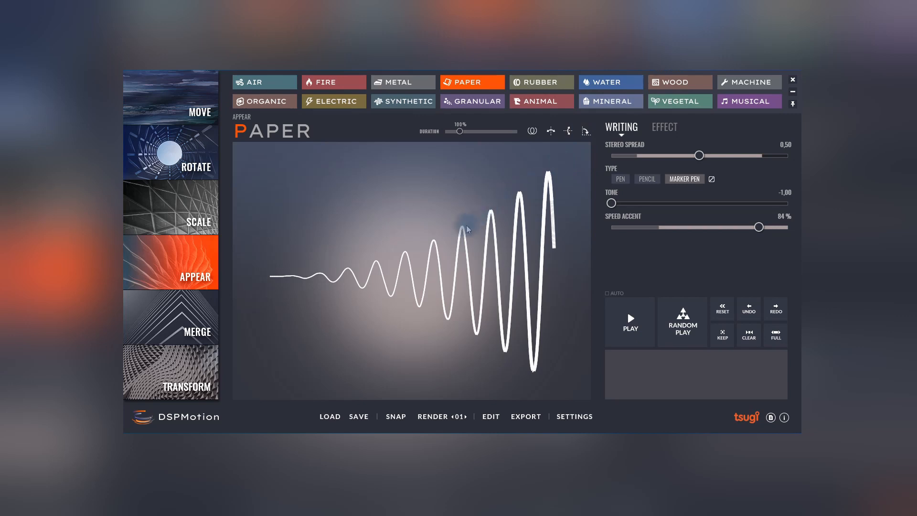
{"action": "mouse_move", "coordinate": [467, 229]}
{"action": "left_mouse_down"}
{"action": "mouse_move", "coordinate": [425, 226]}
{"action": "mouse_move", "coordinate": [471, 192]}
{"action": "left_mouse_up"}
{"action": "mouse_move", "coordinate": [452, 229]}
{"action": "left_mouse_down"}
{"action": "mouse_move", "coordinate": [466, 228]}
{"action": "mouse_move", "coordinate": [465, 215]}
{"action": "mouse_move", "coordinate": [463, 264]}
{"action": "mouse_move", "coordinate": [431, 312]}
{"action": "mouse_move", "coordinate": [445, 215]}
{"action": "mouse_move", "coordinate": [462, 259]}
{"action": "left_mouse_up"}
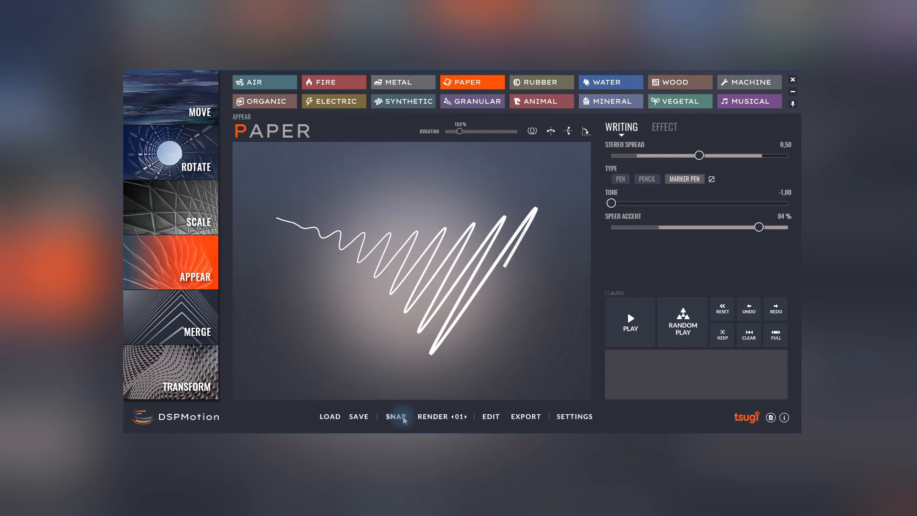
- Render the Paper sound from the tilted wave curve with the number of render variations set to 07
{"action": "left_click", "coordinate": [431, 417]}
{"action": "left_click", "coordinate": [534, 340]}
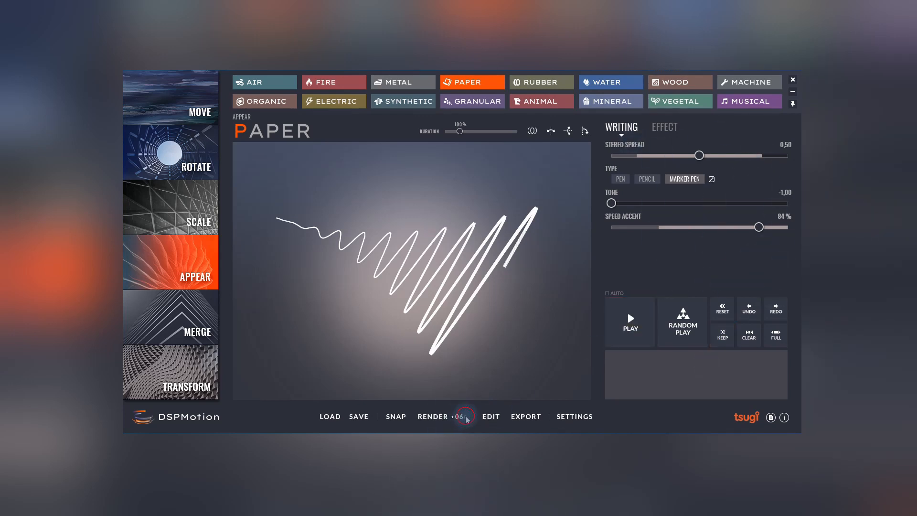
{"action": "left_click", "coordinate": [435, 422]}
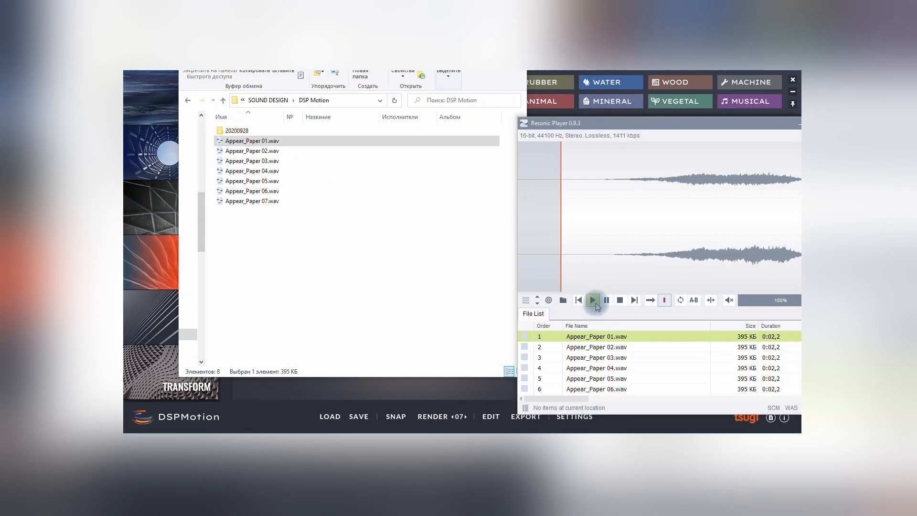
- Play the rendered files Appear_Paper 02.wav and Appear_Paper 03.wav in Resonic Player
{"action": "double_click", "coordinate": [596, 347]}
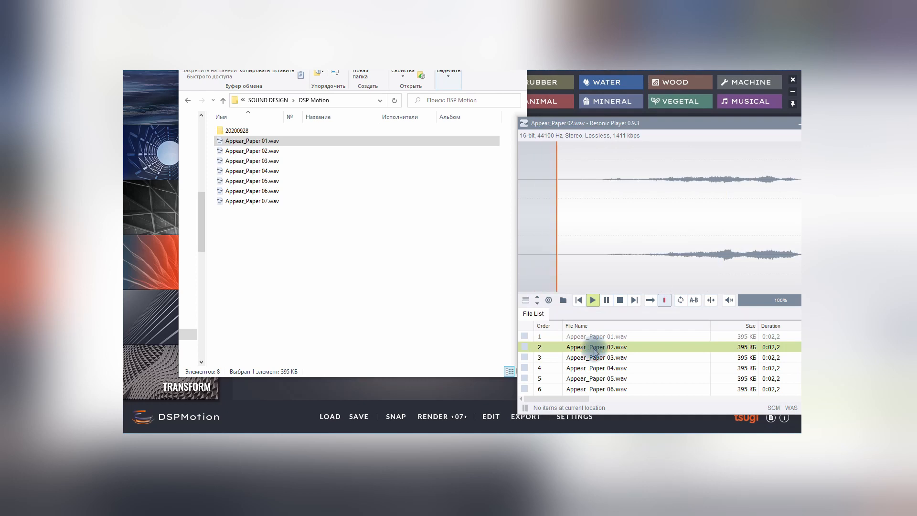
{"action": "double_click", "coordinate": [596, 358]}
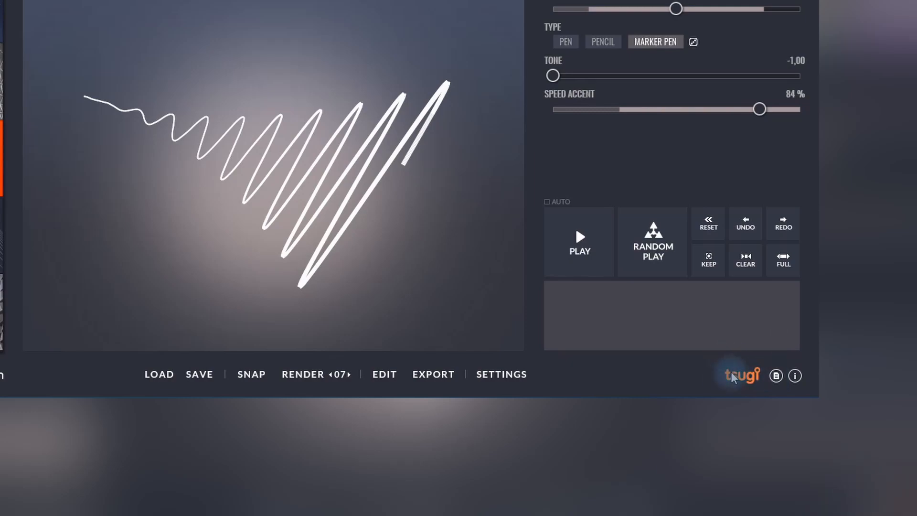
- Open the Tsugi website from DSP Motion and play the logo video in the post "Using DSP Motion and After Effects"
{"action": "left_click", "coordinate": [733, 377]}
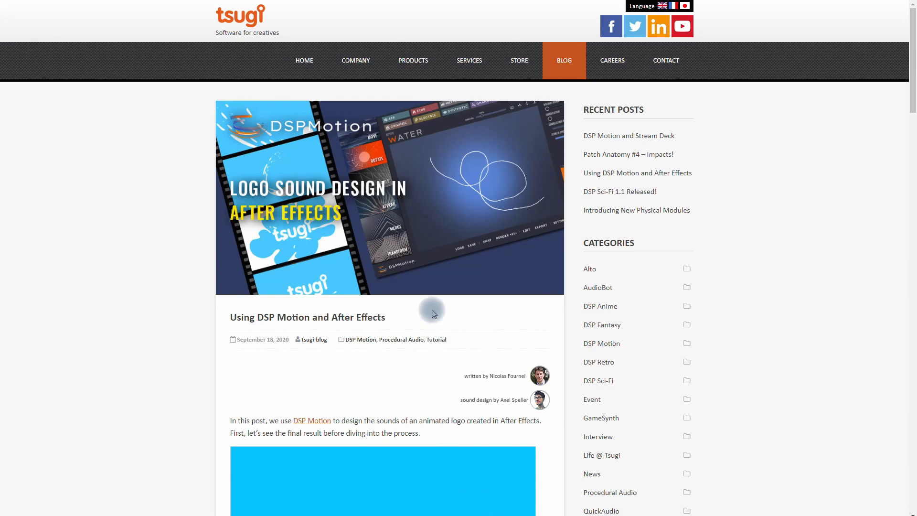
{"action": "scroll", "coordinate": [432, 313], "scroll_direction": "down", "scroll_amount": 8}
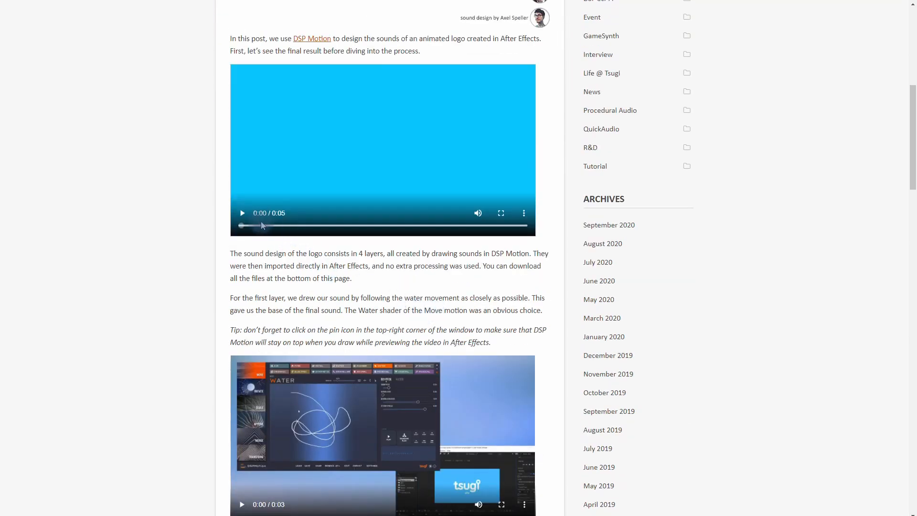
{"action": "left_click", "coordinate": [244, 215]}
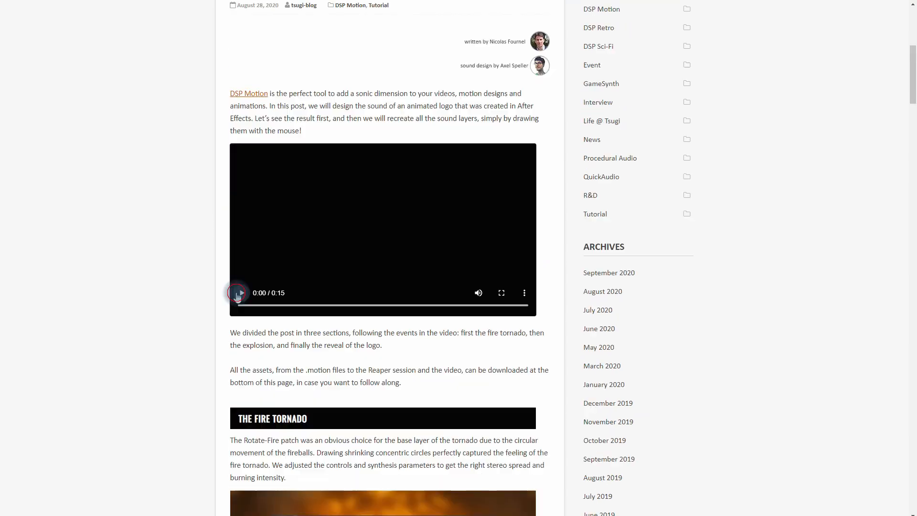
- Play the fire tornado logo video in the August 28, 2020 blog post and examine its sound layer examples
{"action": "left_click", "coordinate": [233, 291]}
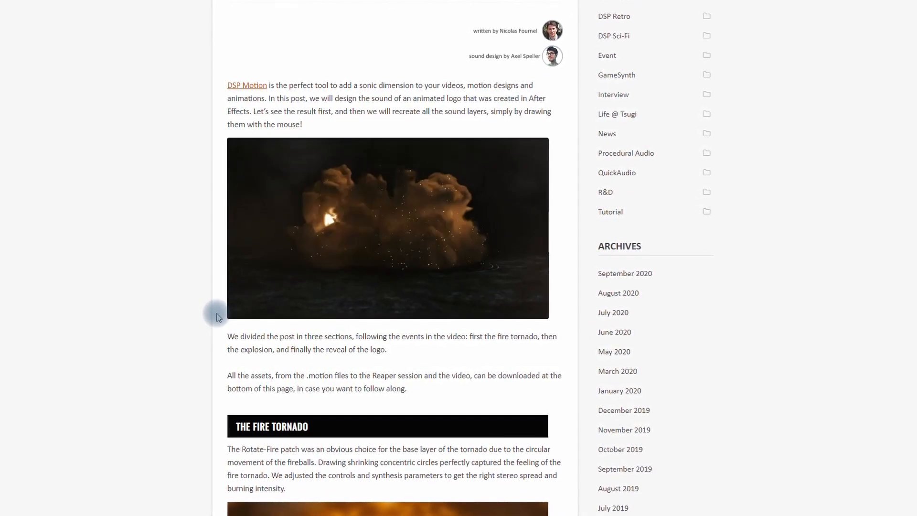
{"action": "scroll", "coordinate": [217, 318], "scroll_direction": "down", "scroll_amount": 10}
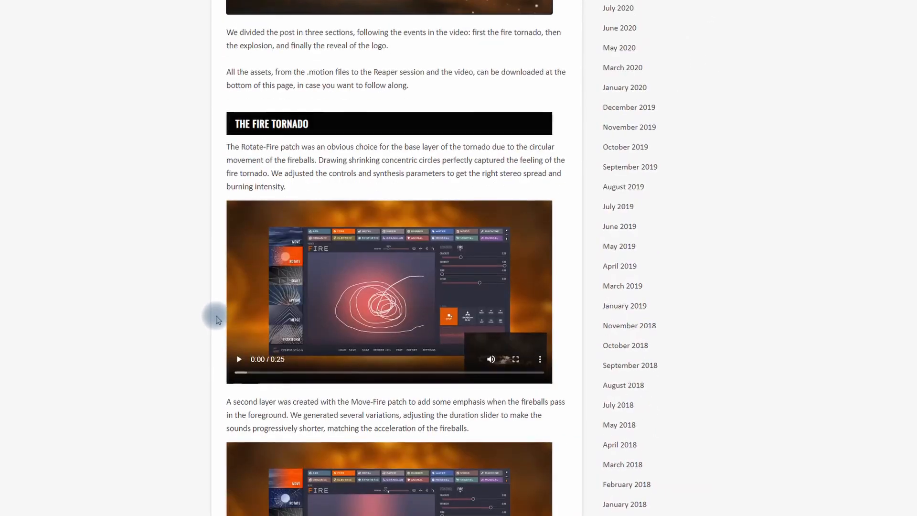
{"action": "scroll", "coordinate": [217, 321], "scroll_direction": "down", "scroll_amount": 18}
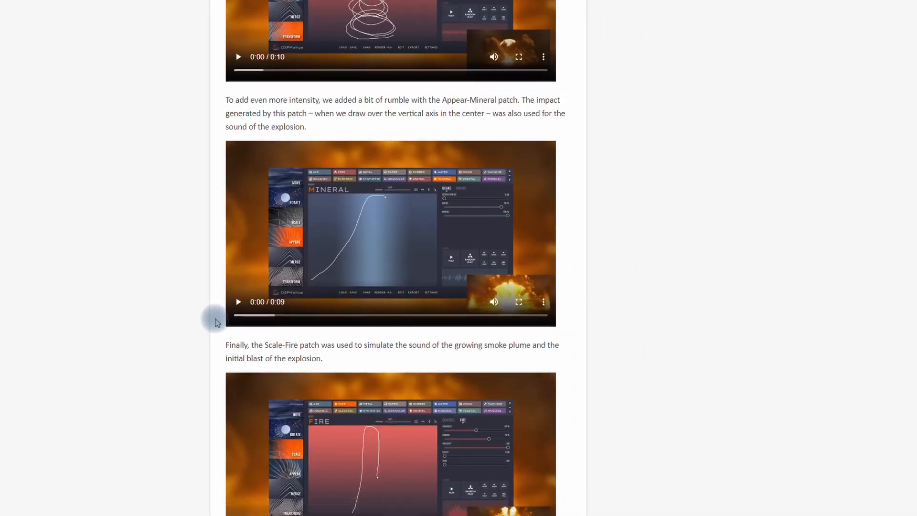
{"action": "scroll", "coordinate": [216, 323], "scroll_direction": "down", "scroll_amount": 4}
{"action": "scroll", "coordinate": [213, 317], "scroll_direction": "up", "scroll_amount": 7}
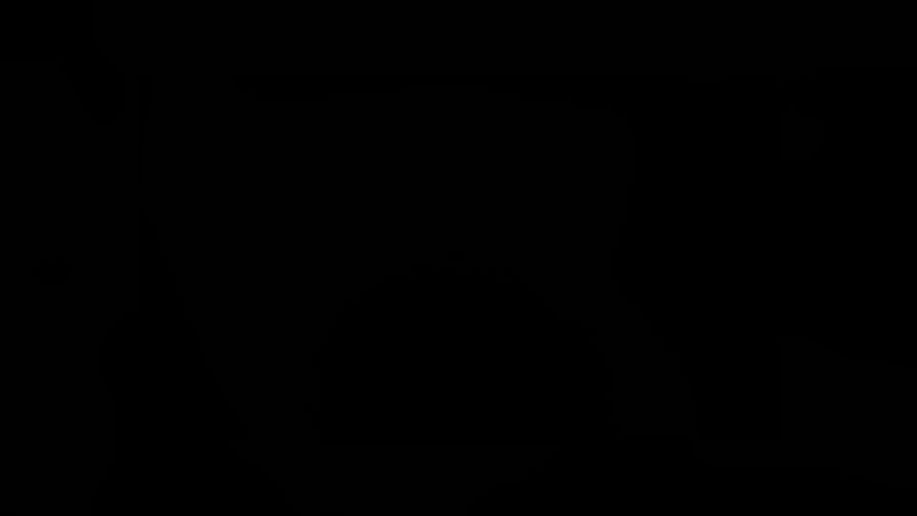